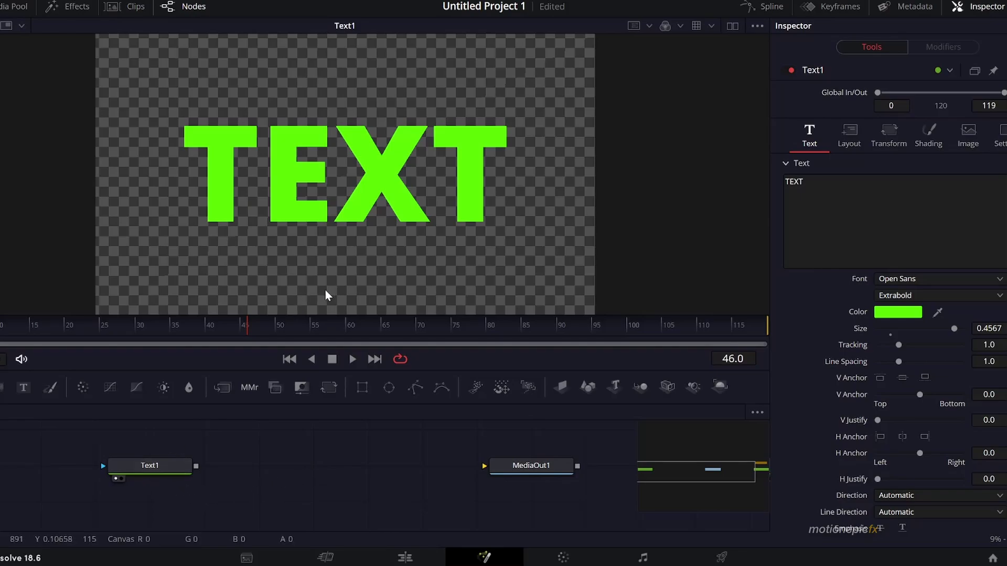
Load Background1 into the viewer to show the green ring, then return to the Text1 nodes.
{"action": "left_click_drag", "start_coordinate": [447, 467], "coordinate": [286, 476]}
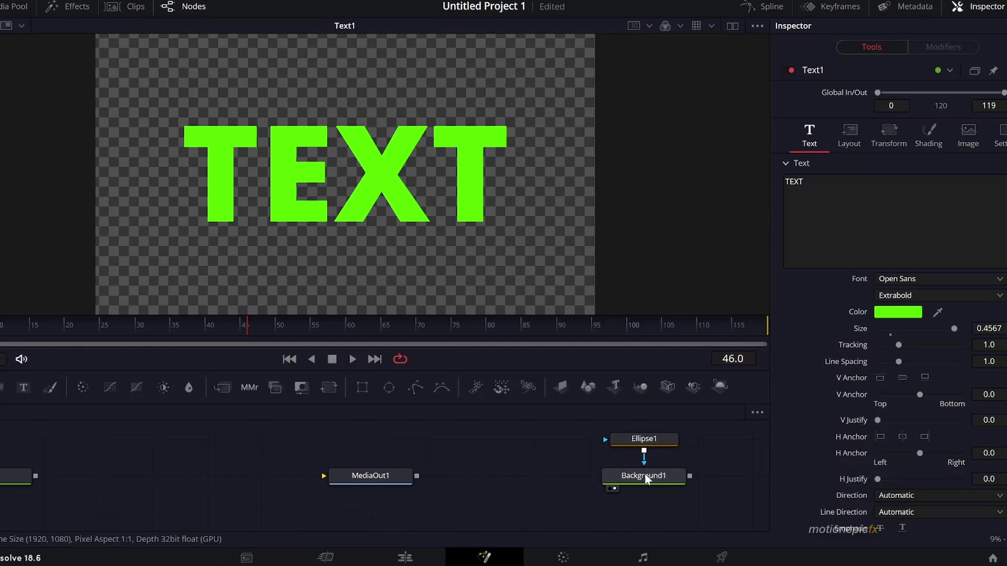
{"action": "key", "text": "1"}
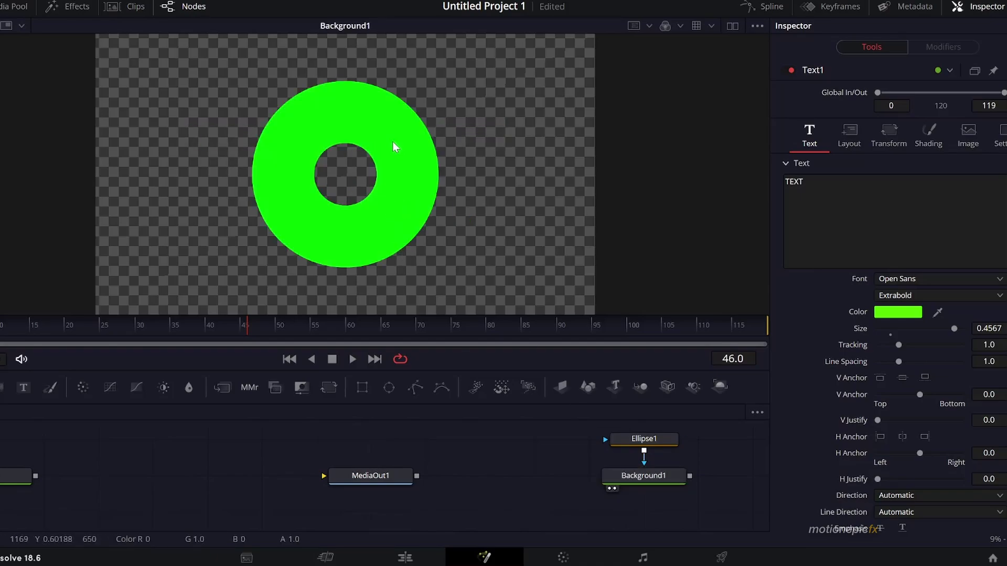
{"action": "left_click_drag", "start_coordinate": [204, 481], "coordinate": [390, 471]}
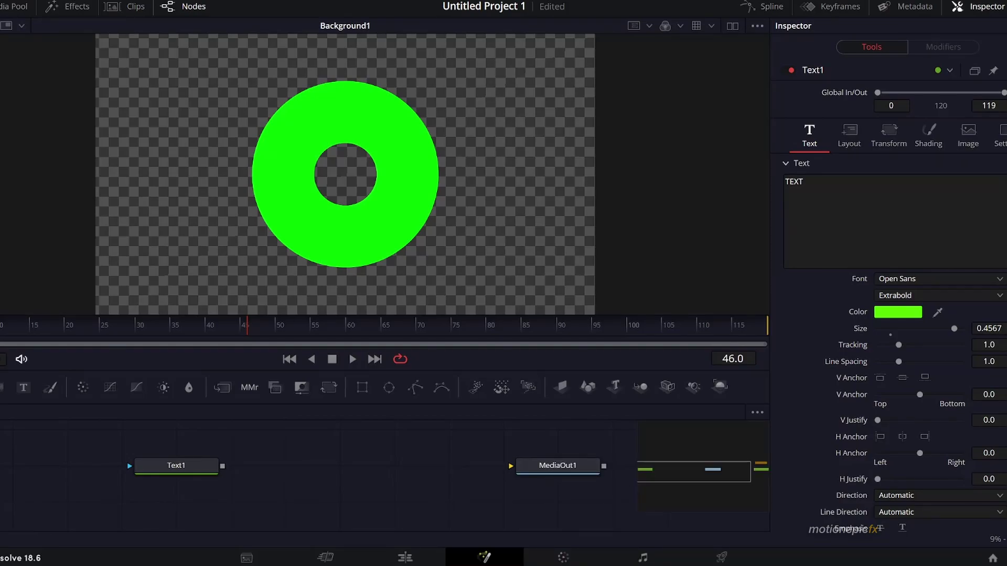
{"action": "key", "text": "alt+Tab"}
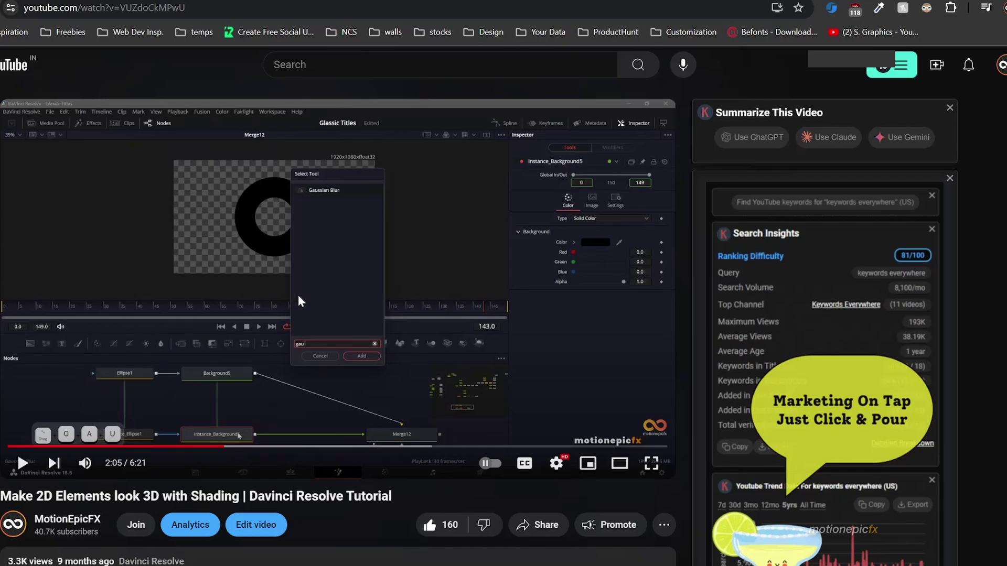
{"action": "key", "text": "alt+Tab"}
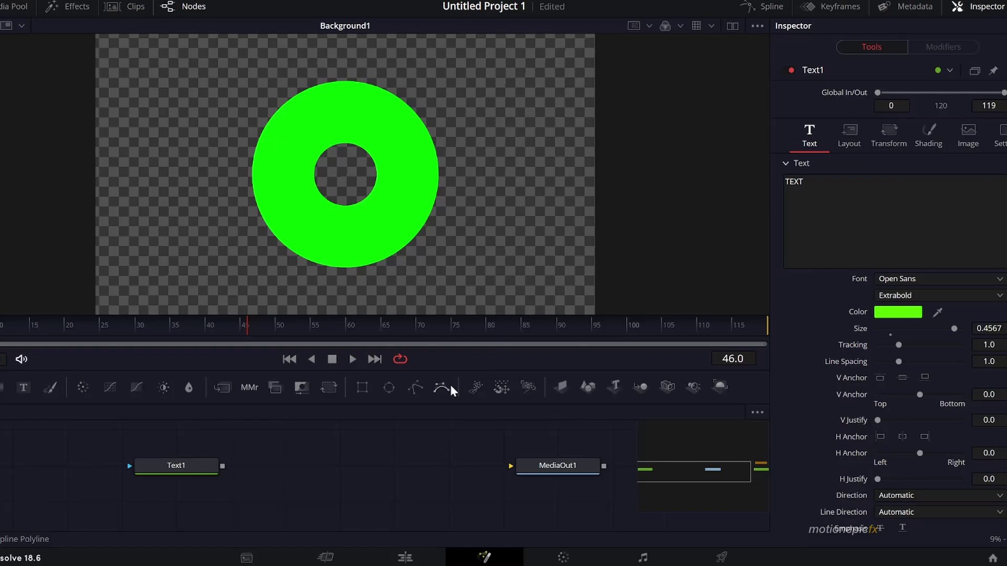
Add a Light Rays tool after Text1 via the Select Tool search.
{"action": "left_click", "coordinate": [166, 487]}
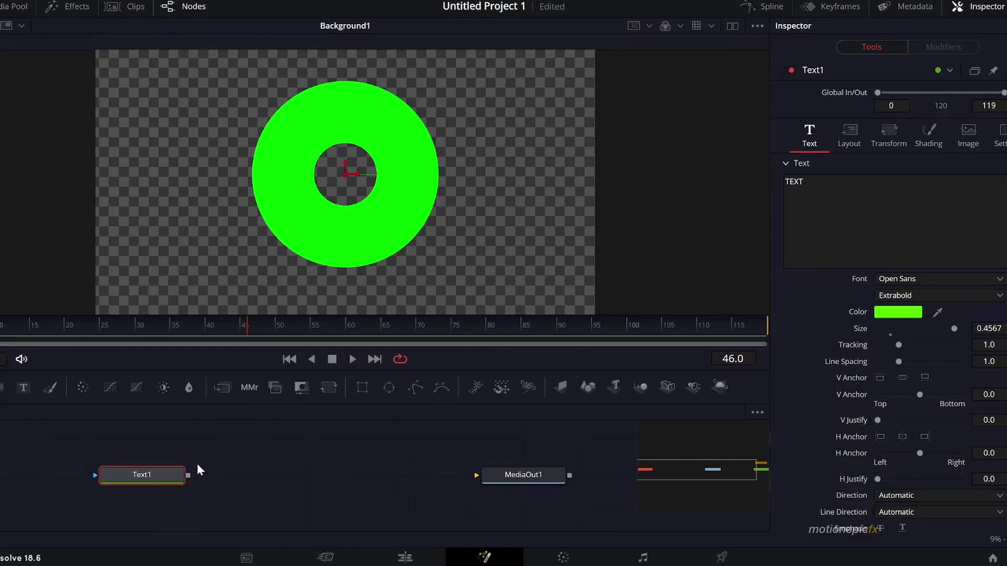
{"action": "left_click_drag", "start_coordinate": [181, 474], "coordinate": [321, 204]}
{"action": "mouse_move", "coordinate": [155, 477]}
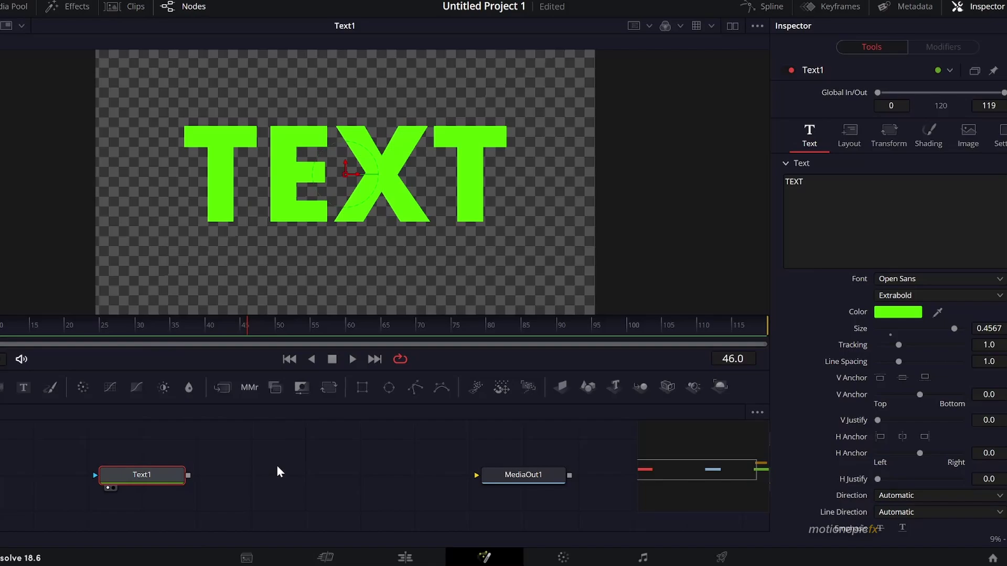
{"action": "key", "text": "shift+space"}
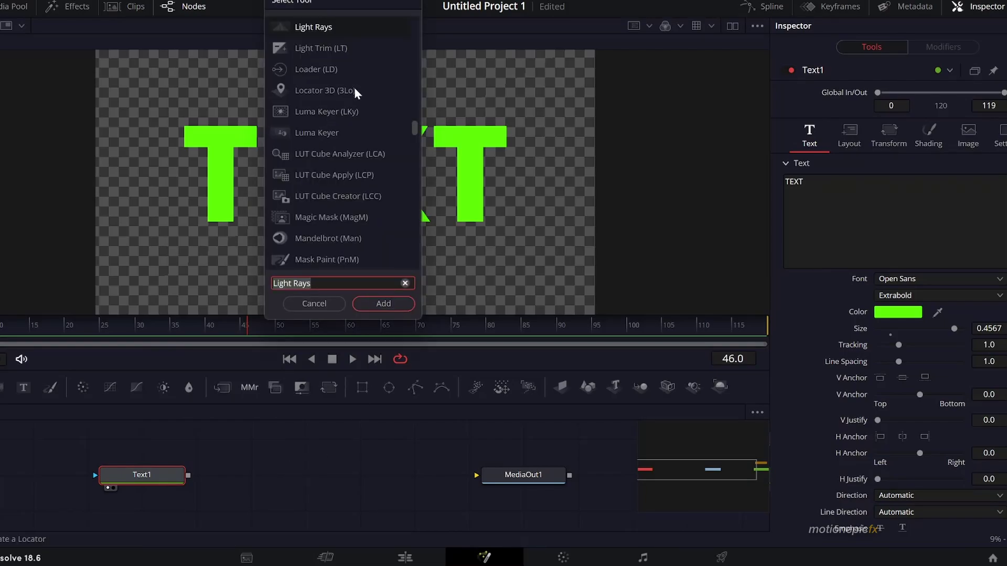
{"action": "left_click", "coordinate": [385, 311]}
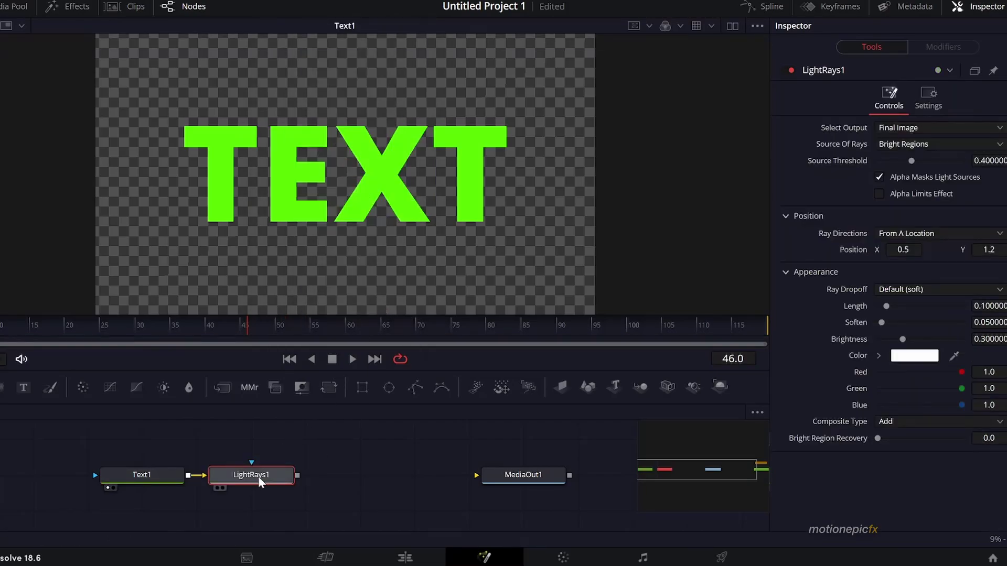
Set LightRays1 to Subtract composite, Keep Shape Of Source dropoff and At An Angle rays (-30).
{"action": "left_click_drag", "start_coordinate": [257, 477], "coordinate": [376, 128]}
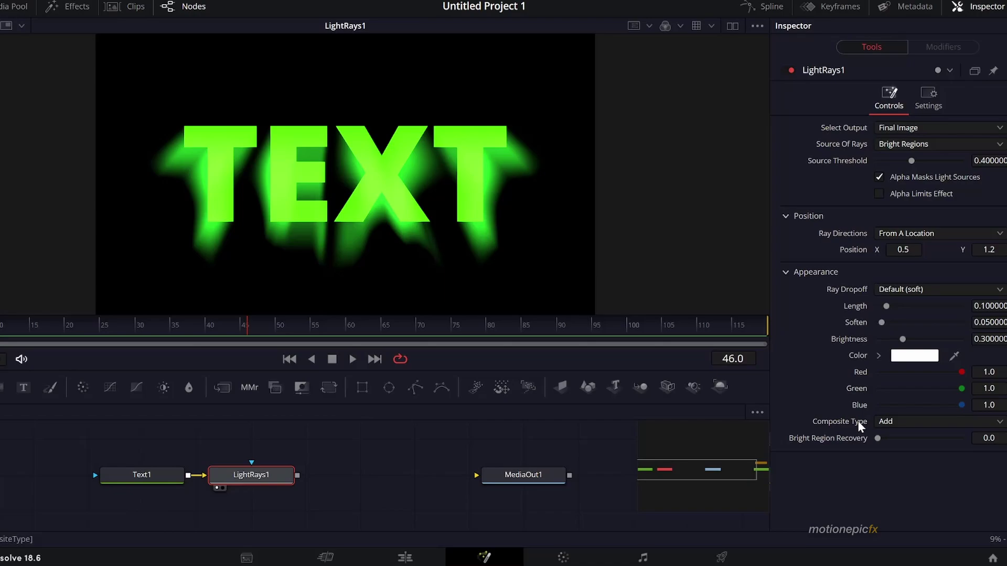
{"action": "left_click", "coordinate": [890, 424]}
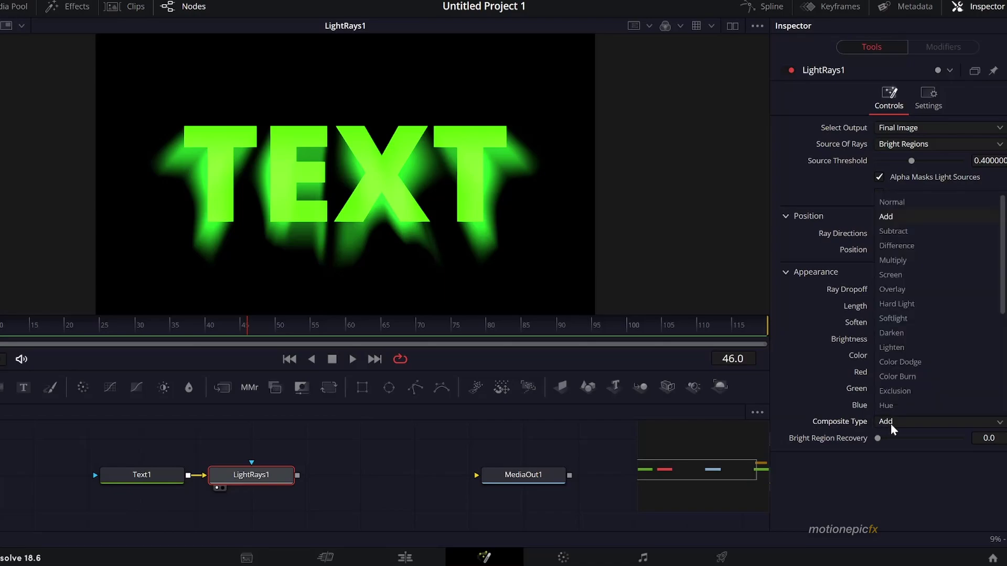
{"action": "left_click", "coordinate": [893, 232]}
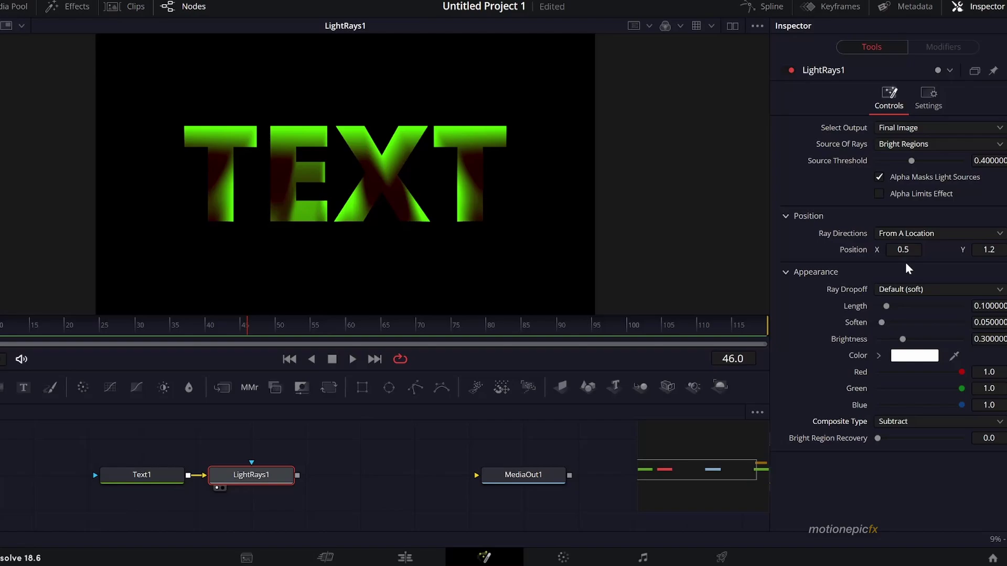
{"action": "left_click", "coordinate": [908, 290]}
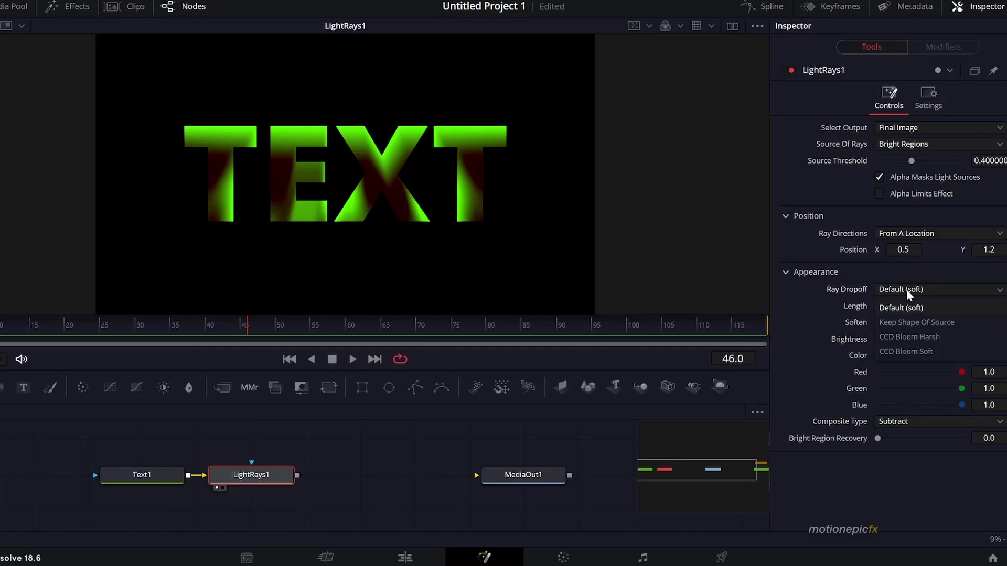
{"action": "left_click", "coordinate": [904, 322]}
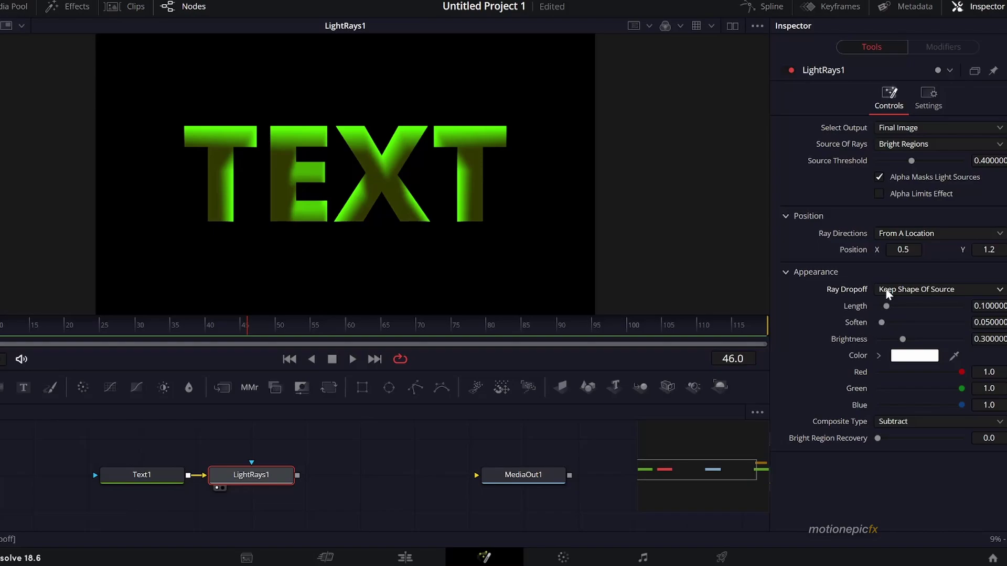
{"action": "left_click", "coordinate": [899, 233]}
{"action": "left_click", "coordinate": [897, 252]}
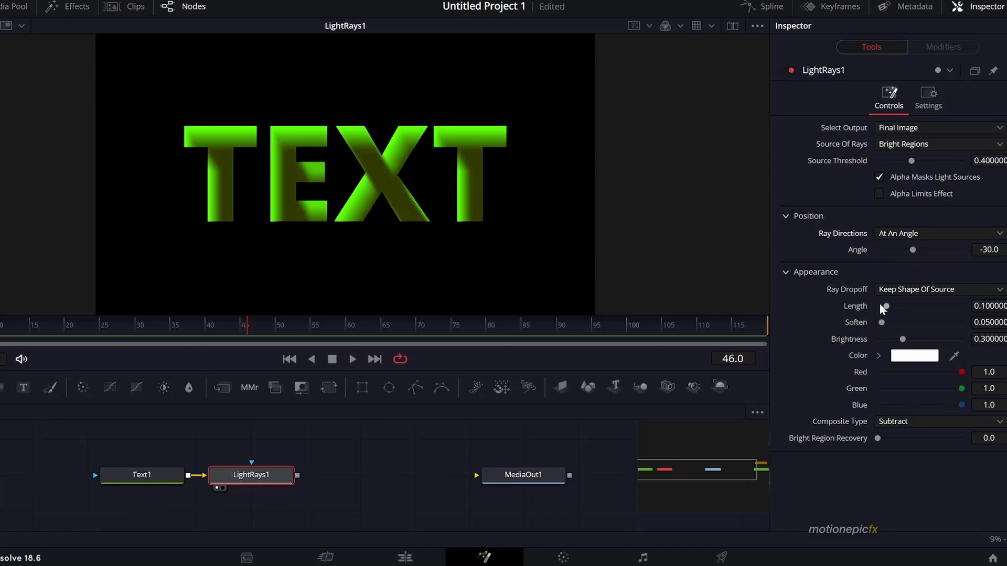
Set LightRays1 Brightness to 0.268 and Length to 0.
{"action": "left_click_drag", "start_coordinate": [886, 306], "coordinate": [880, 306]}
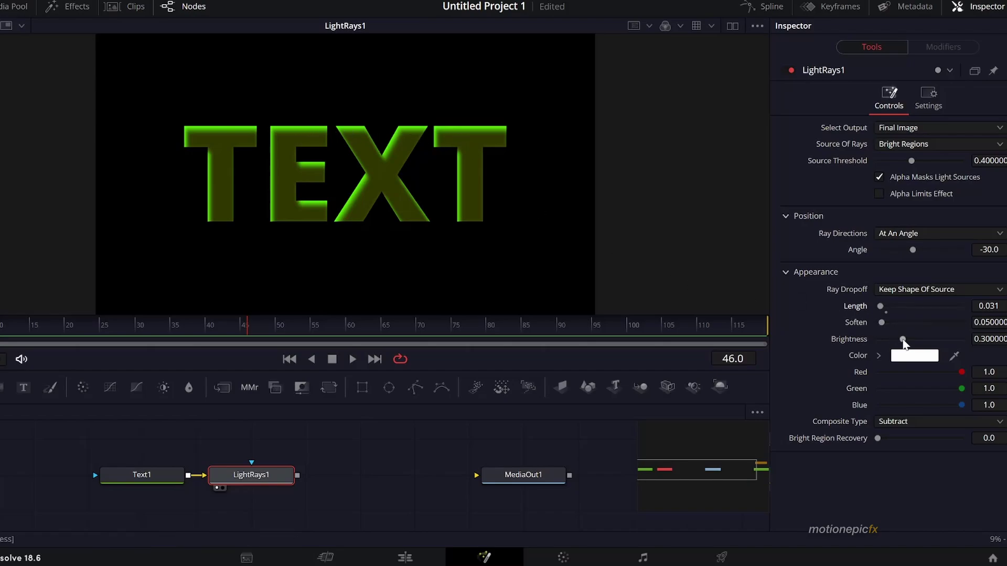
{"action": "left_click_drag", "start_coordinate": [903, 340], "coordinate": [900, 339]}
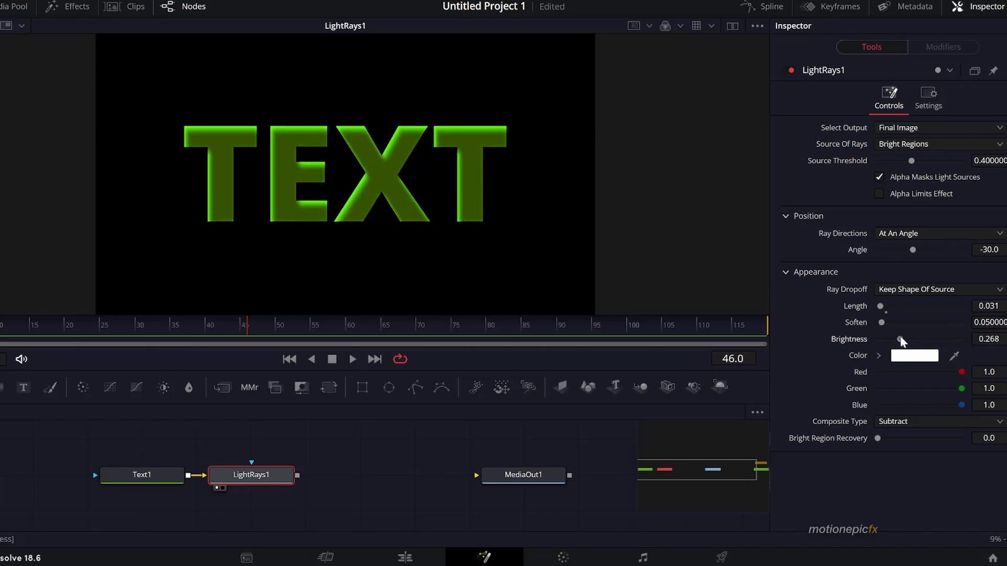
{"action": "left_click", "coordinate": [977, 307]}
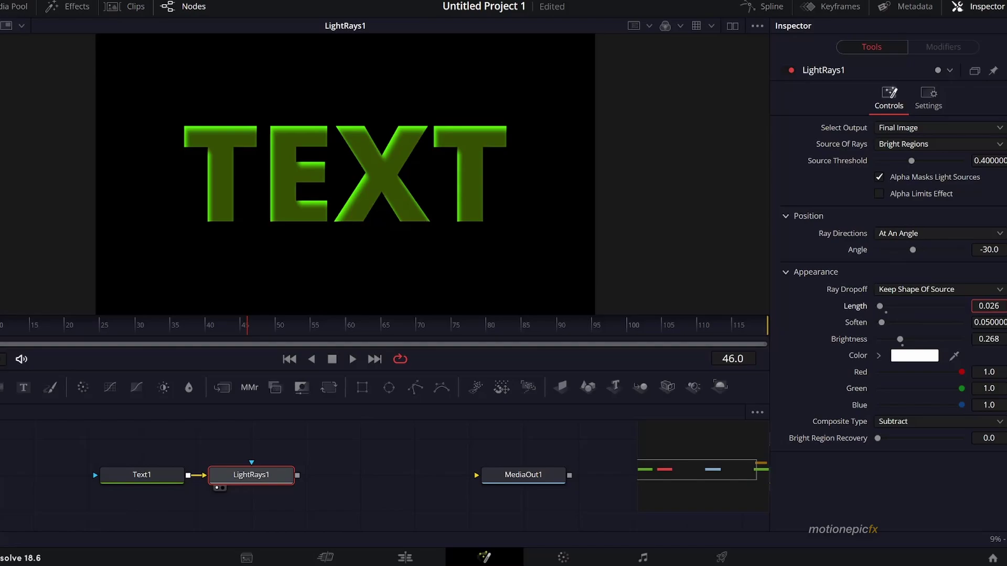
{"action": "type", "text": "0"}
{"action": "key", "text": "Return"}
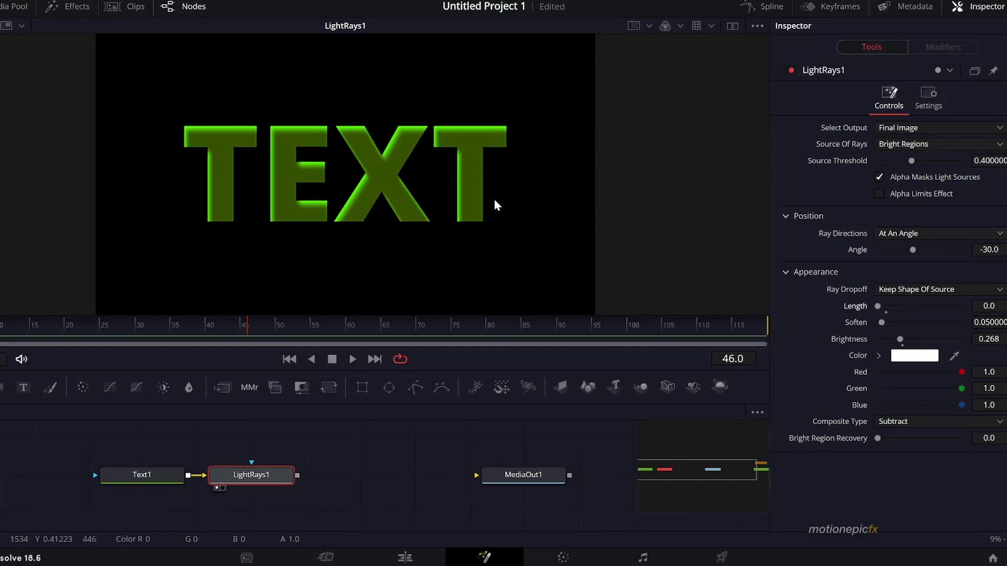
{"action": "left_click", "coordinate": [301, 495]}
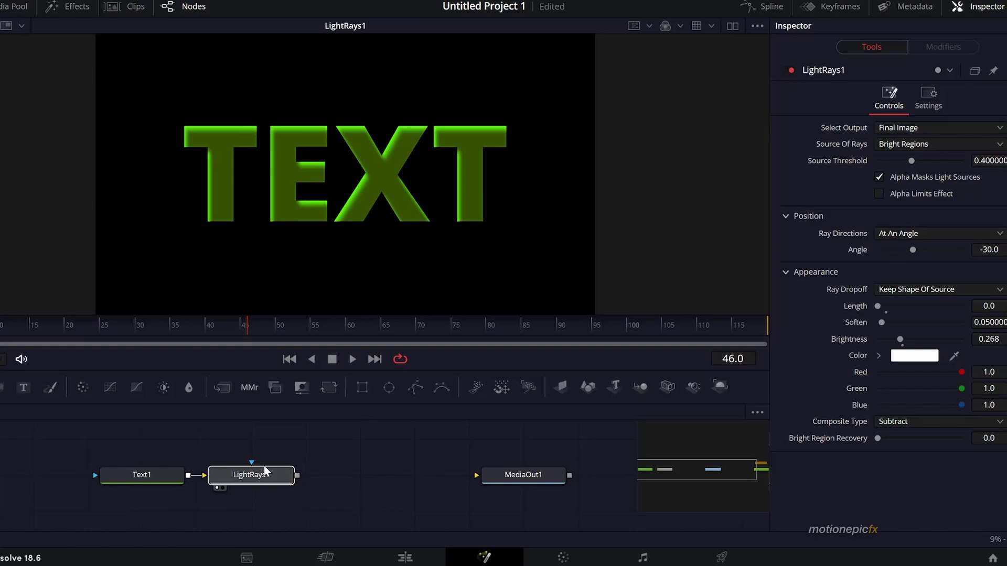
Paste a copy of the Light Rays effect after Background1 and view the bevelled ring.
{"action": "scroll", "coordinate": [265, 470], "scroll_direction": "right", "scroll_amount": 5}
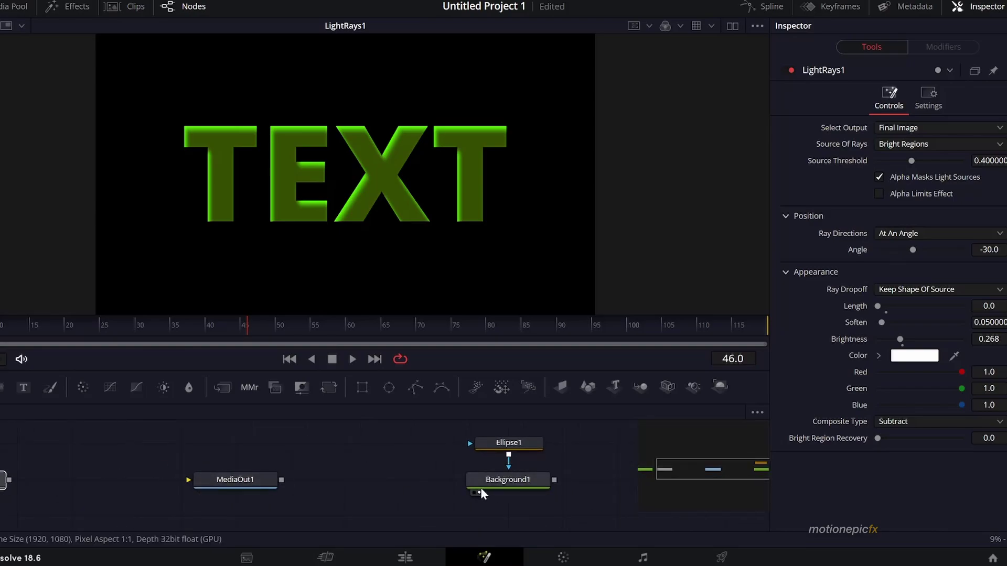
{"action": "left_click", "coordinate": [480, 489]}
{"action": "scroll", "coordinate": [371, 484], "scroll_direction": "right", "scroll_amount": 3}
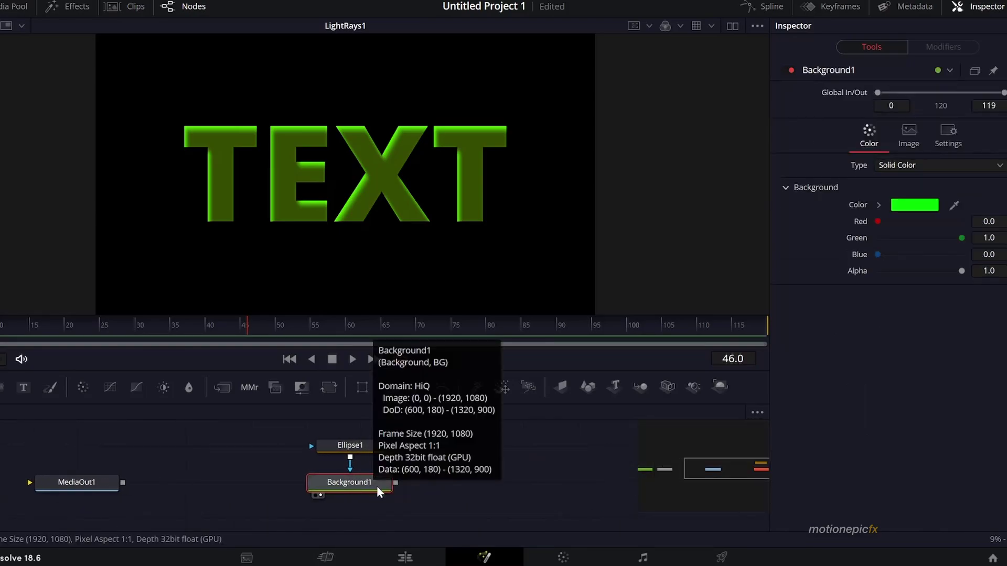
{"action": "key", "text": "ctrl+v"}
{"action": "left_click_drag", "start_coordinate": [451, 483], "coordinate": [408, 212]}
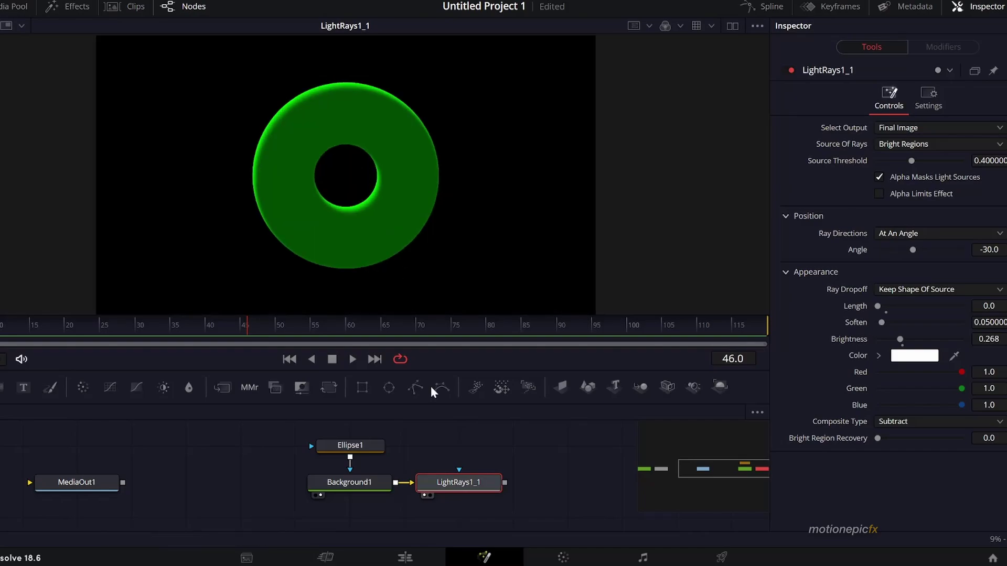
Compare the plain and bevelled ring, then connect MediaOut1 after LightRays1_1.
{"action": "left_click_drag", "start_coordinate": [366, 483], "coordinate": [354, 152]}
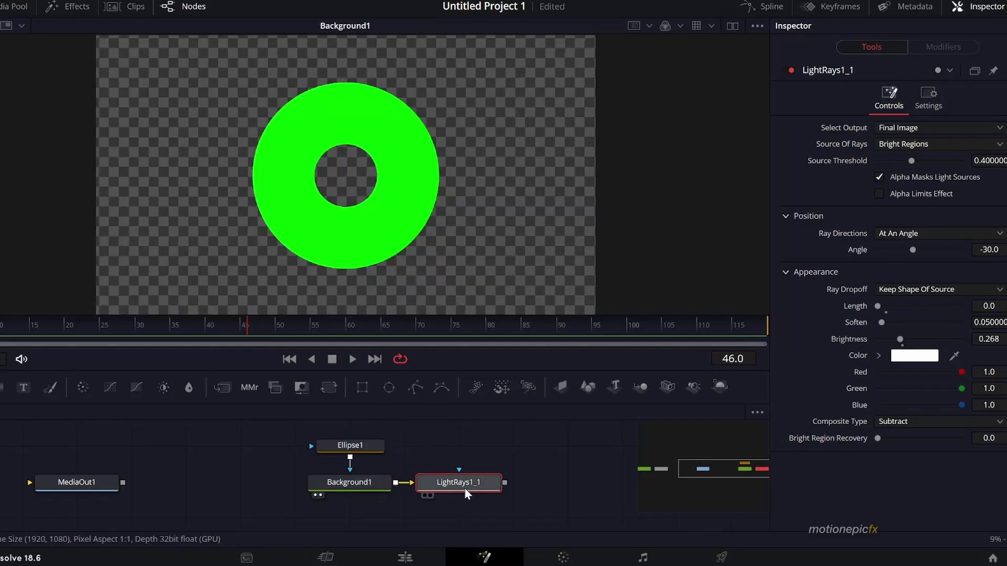
{"action": "left_click_drag", "start_coordinate": [464, 487], "coordinate": [373, 172]}
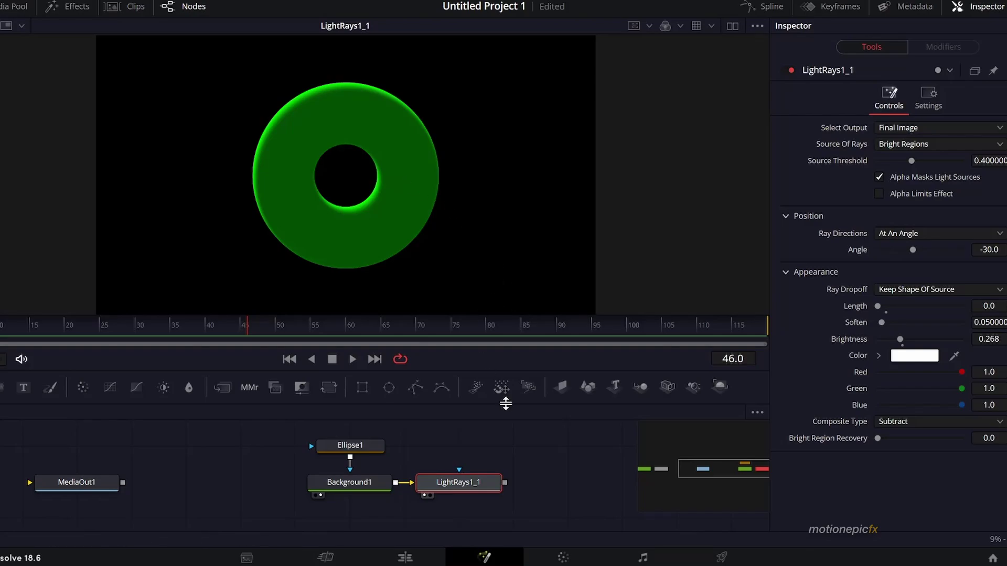
{"action": "left_click_drag", "start_coordinate": [130, 484], "coordinate": [551, 492]}
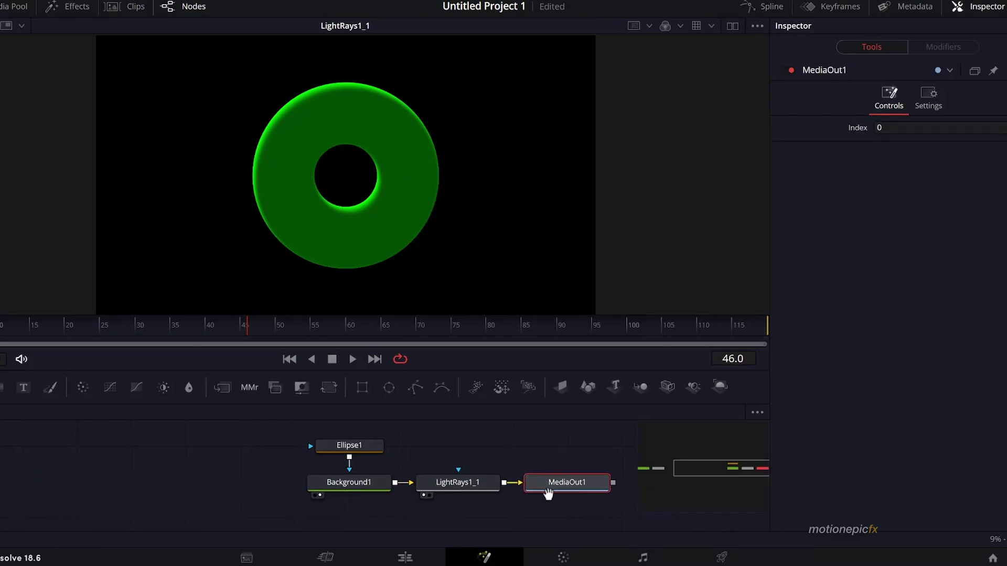
On the Edit page, toggle the V2 composition track off and on to compare the ring with the gradient.
{"action": "left_click", "coordinate": [405, 558]}
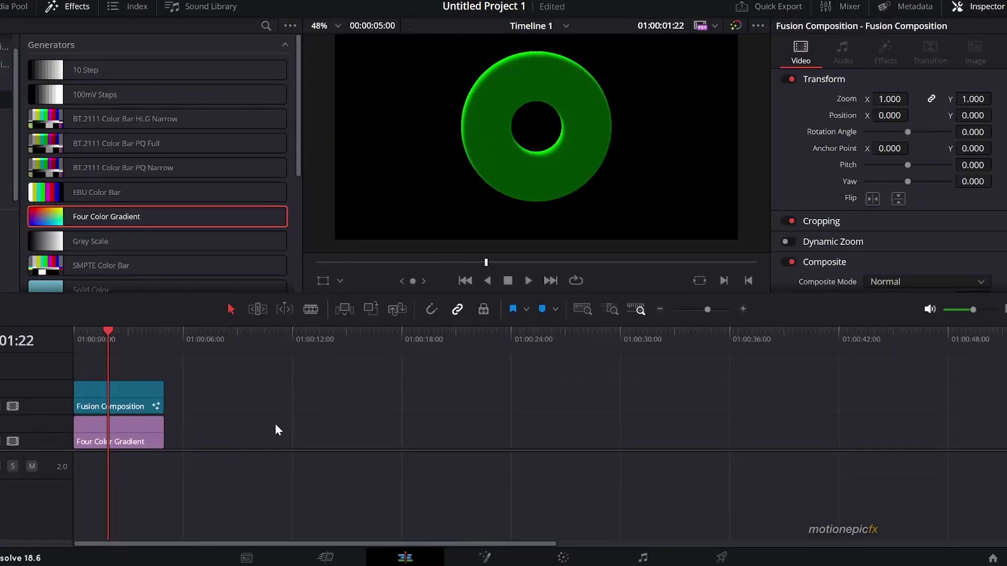
{"action": "left_click", "coordinate": [12, 406]}
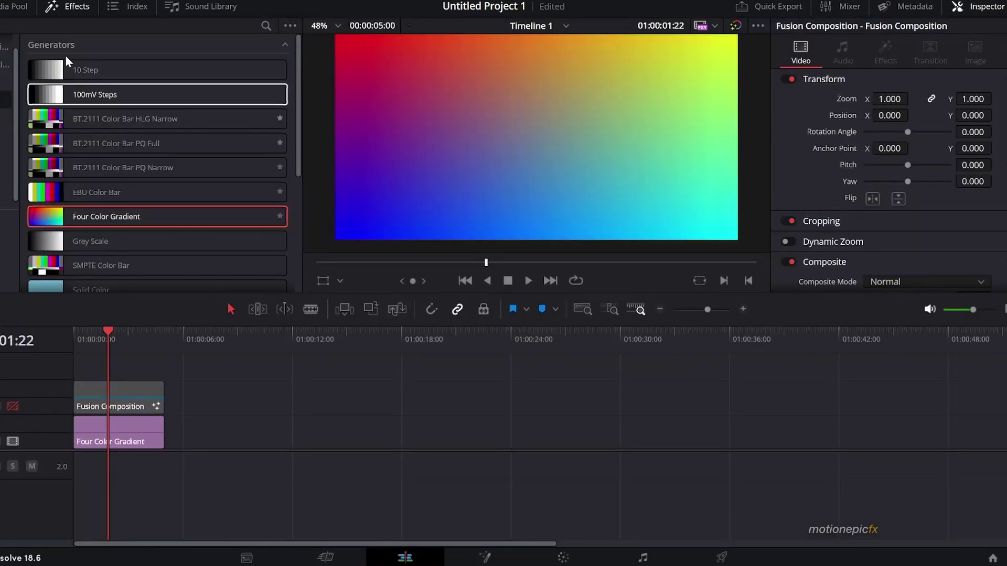
{"action": "left_click", "coordinate": [70, 7]}
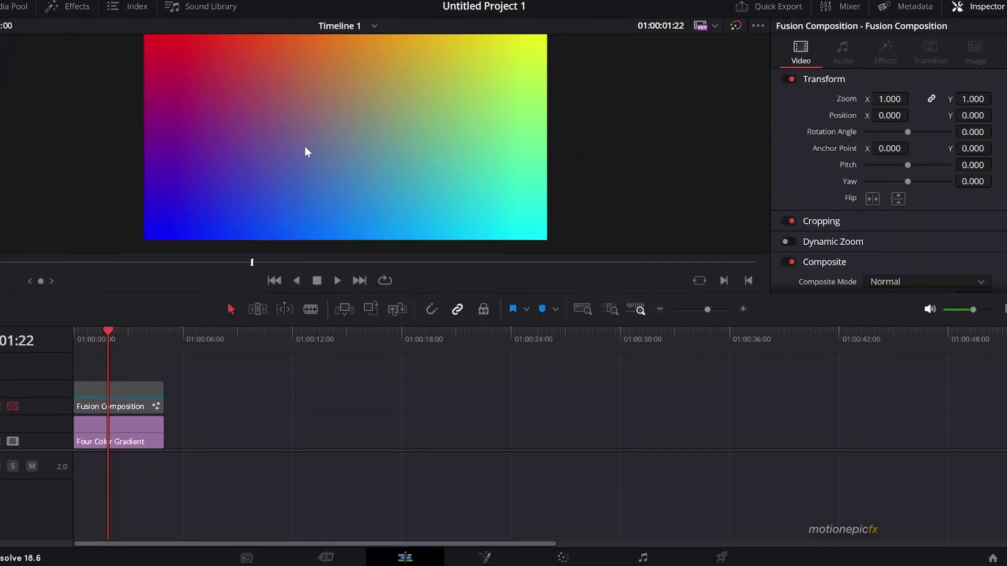
{"action": "left_click", "coordinate": [12, 406]}
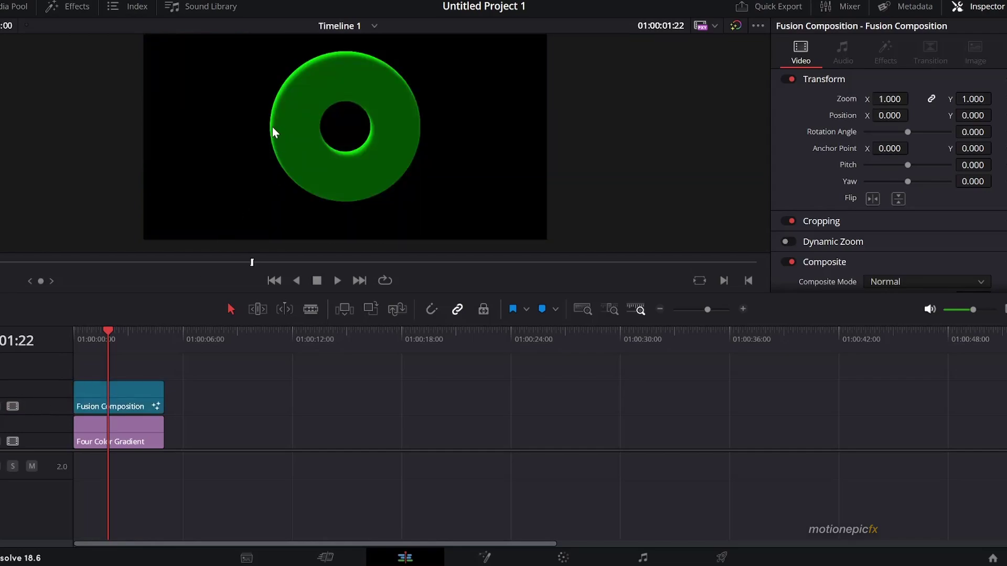
{"action": "left_click", "coordinate": [484, 557]}
{"action": "left_click", "coordinate": [419, 557]}
{"action": "left_click", "coordinate": [13, 407]}
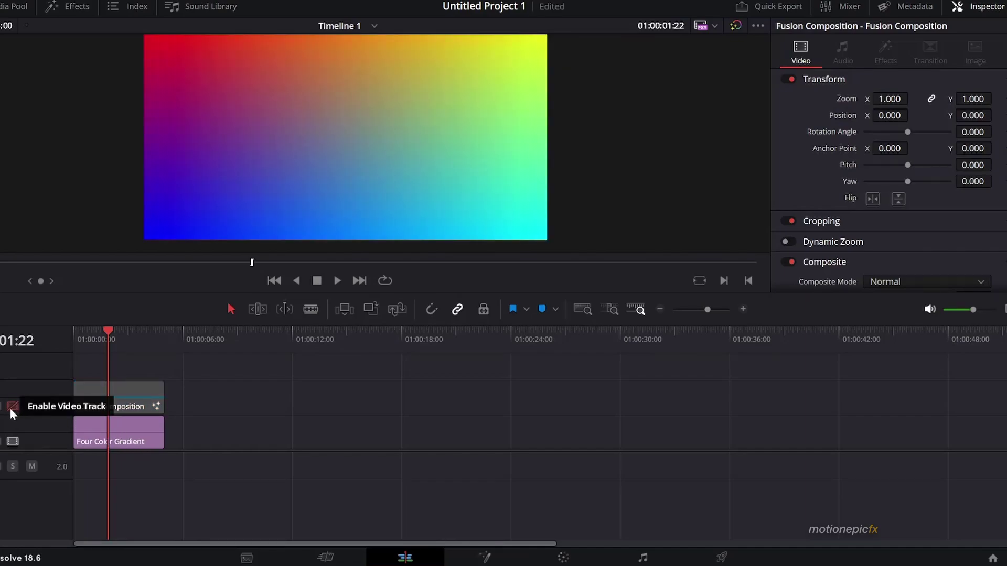
{"action": "left_click", "coordinate": [12, 407]}
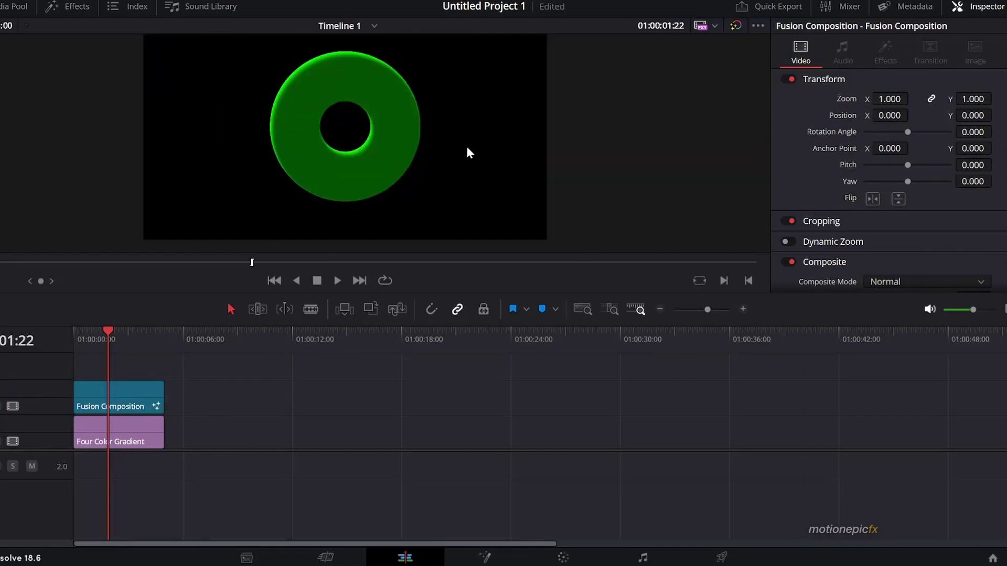
Enable Alpha Limits Effect on LightRays1_1 and check the ring over the gradient.
{"action": "left_click", "coordinate": [492, 558]}
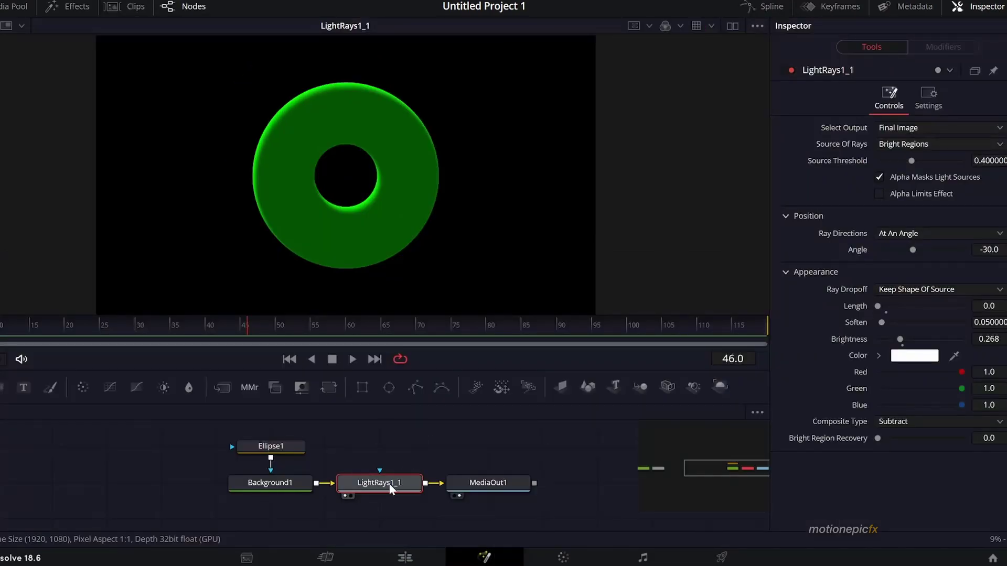
{"action": "left_click", "coordinate": [879, 195]}
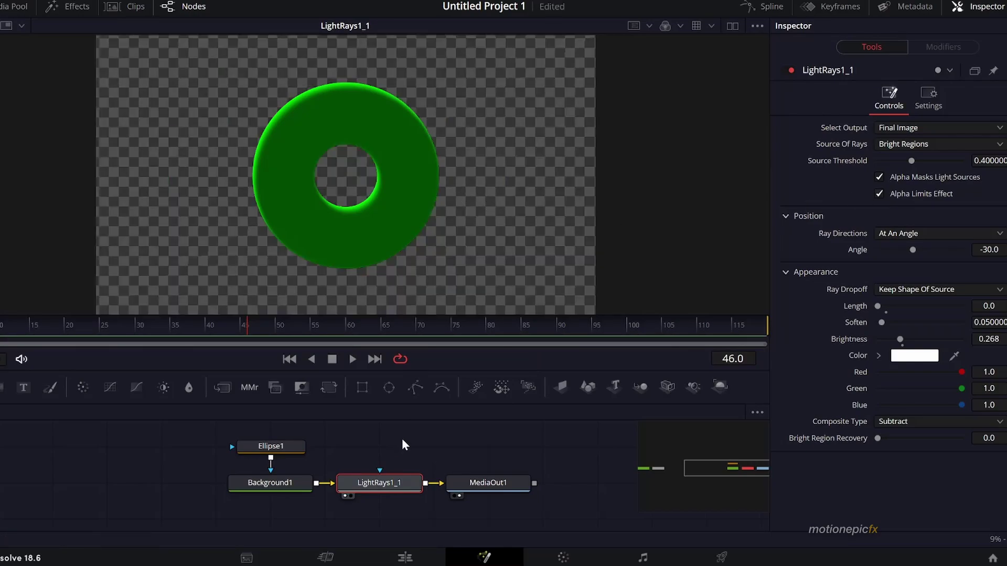
{"action": "left_click", "coordinate": [418, 559]}
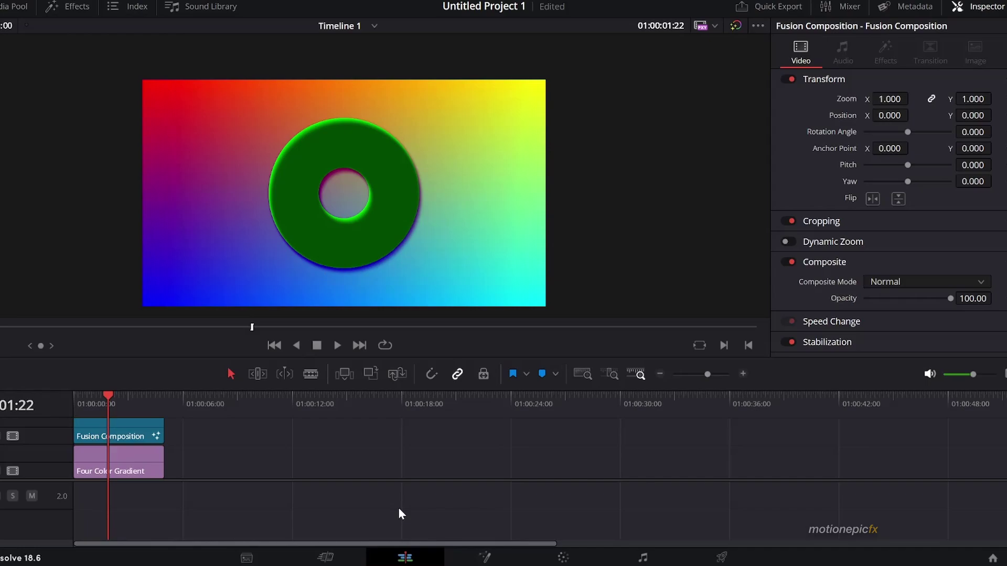
Connect Ellipse1 to LightRays1_1's effect mask input and check the result on the Edit page.
{"action": "left_click", "coordinate": [483, 558]}
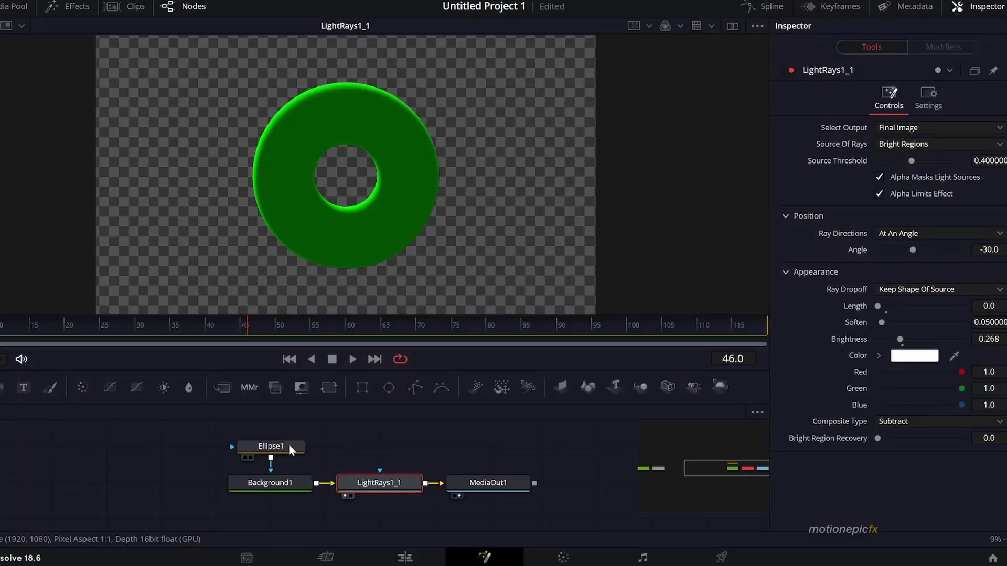
{"action": "left_click_drag", "start_coordinate": [271, 458], "coordinate": [382, 470]}
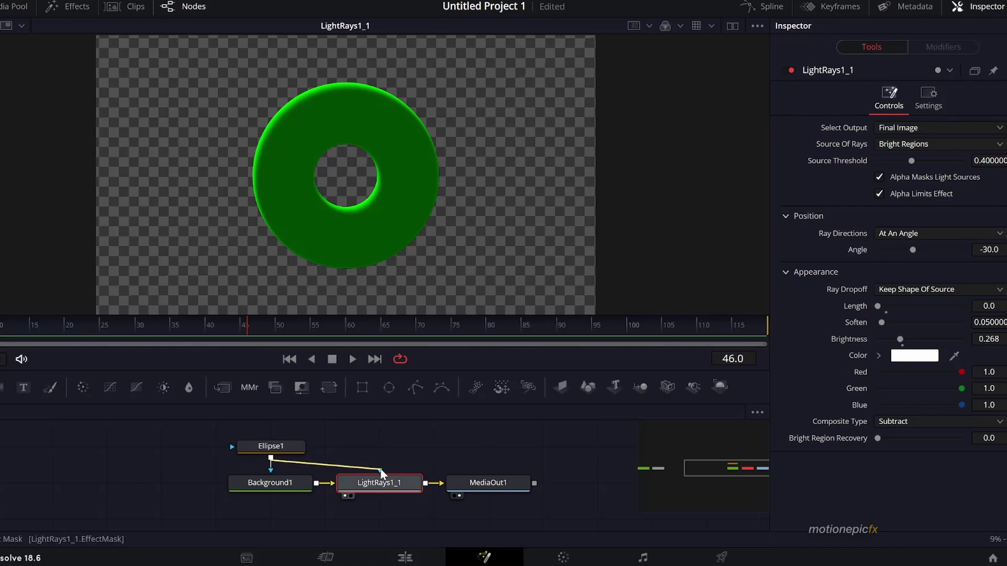
{"action": "left_click", "coordinate": [406, 558]}
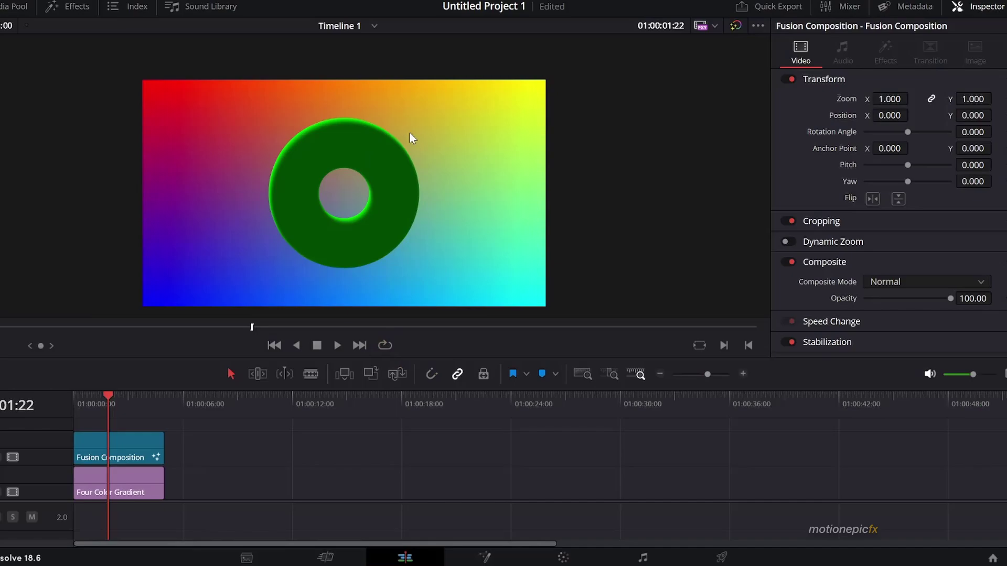
{"action": "left_click", "coordinate": [485, 559]}
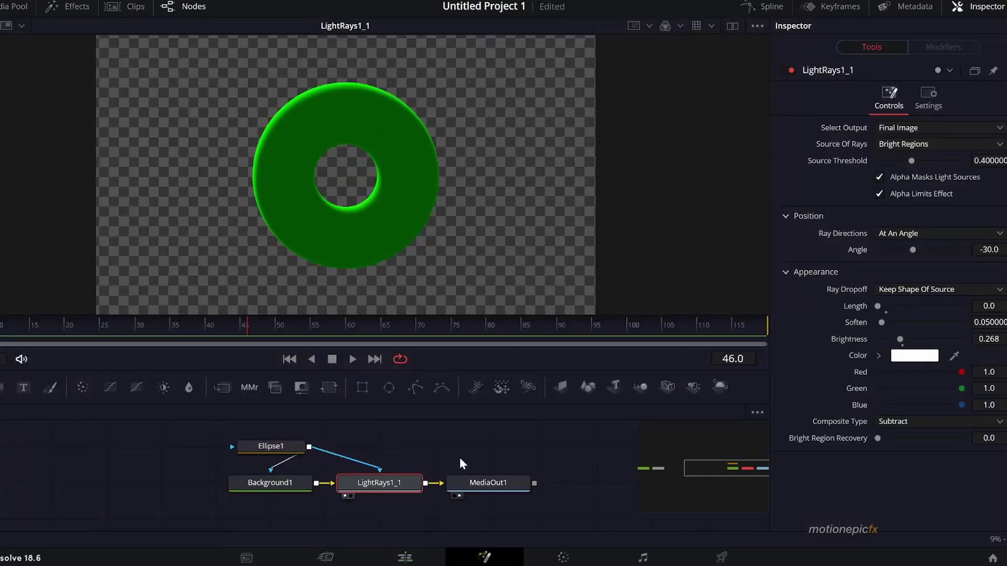
View MediaOut1, enable Alpha Limits Effect on LightRays1 and check the TEXT over the gradient.
{"action": "scroll", "coordinate": [470, 485], "scroll_direction": "right", "scroll_amount": 5}
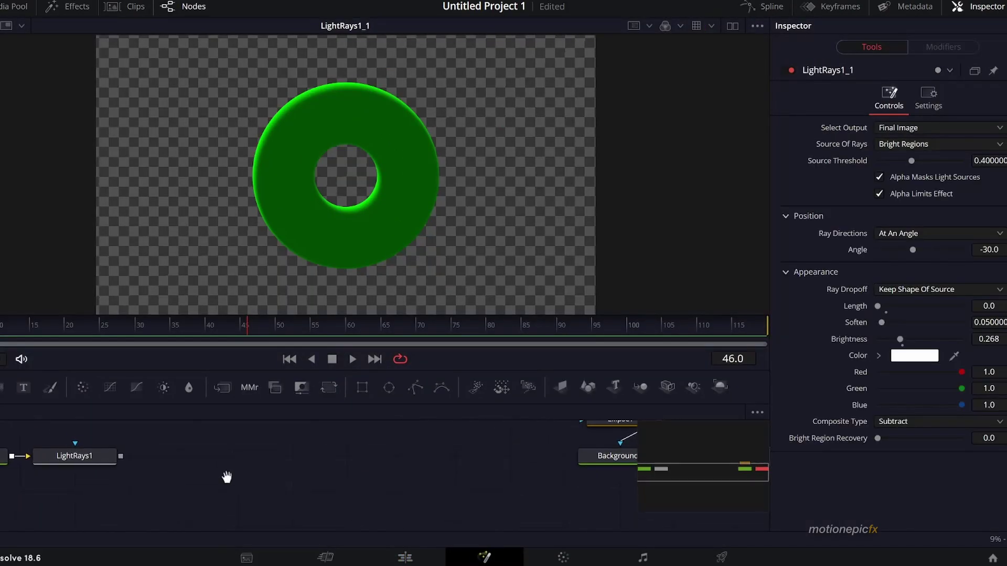
{"action": "left_click", "coordinate": [180, 481]}
{"action": "scroll", "coordinate": [210, 480], "scroll_direction": "left", "scroll_amount": 5}
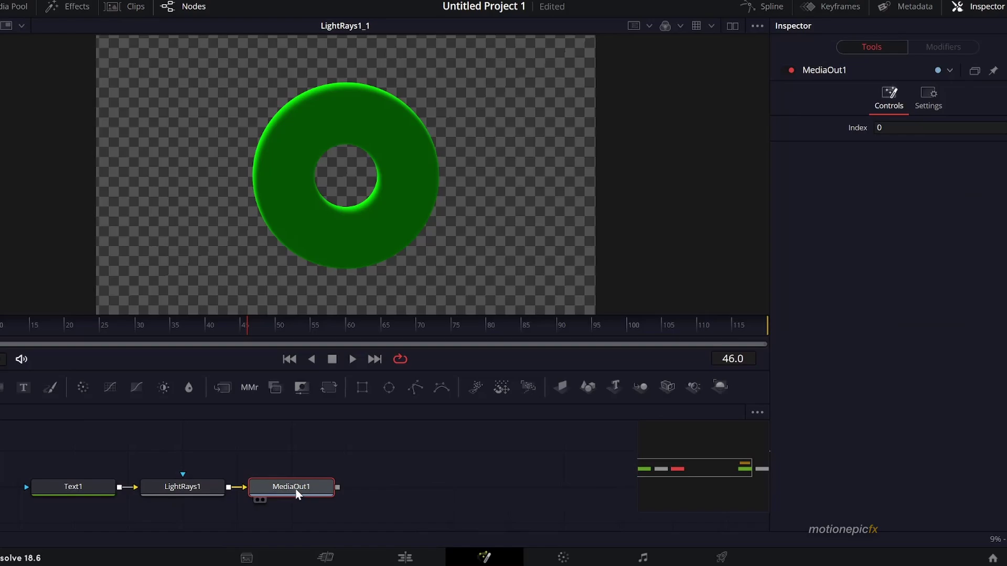
{"action": "key", "text": "1"}
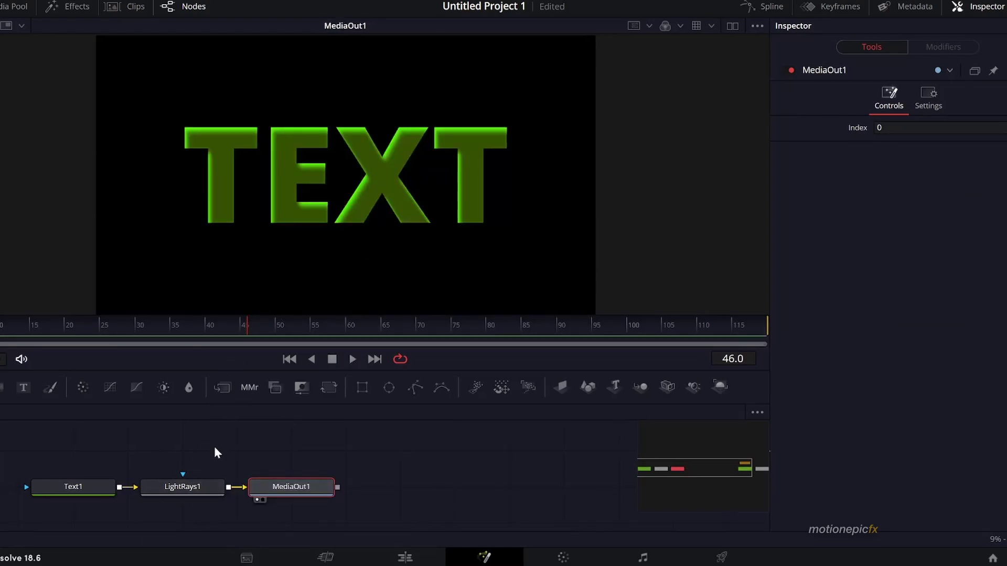
{"action": "left_click", "coordinate": [194, 489]}
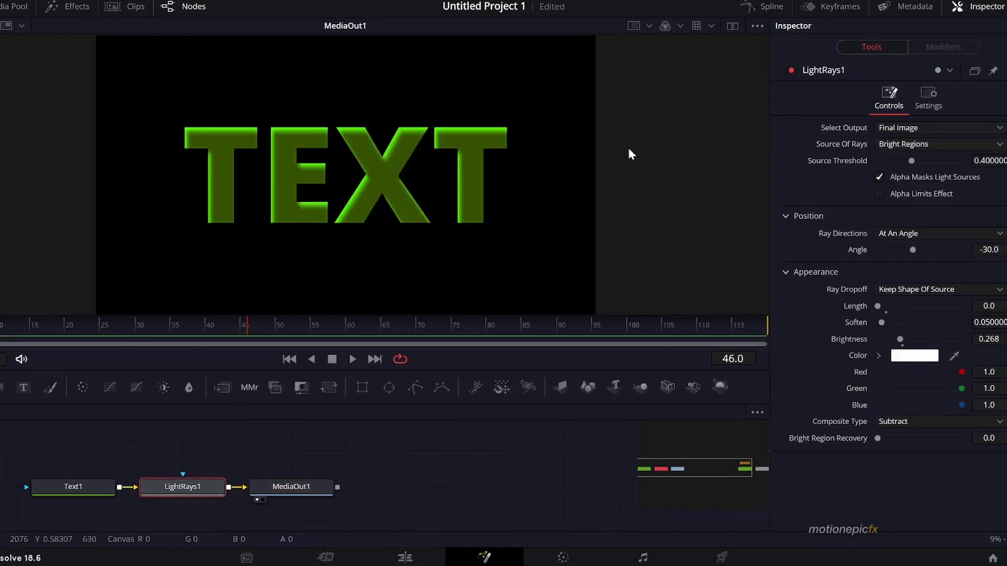
{"action": "left_click", "coordinate": [877, 194]}
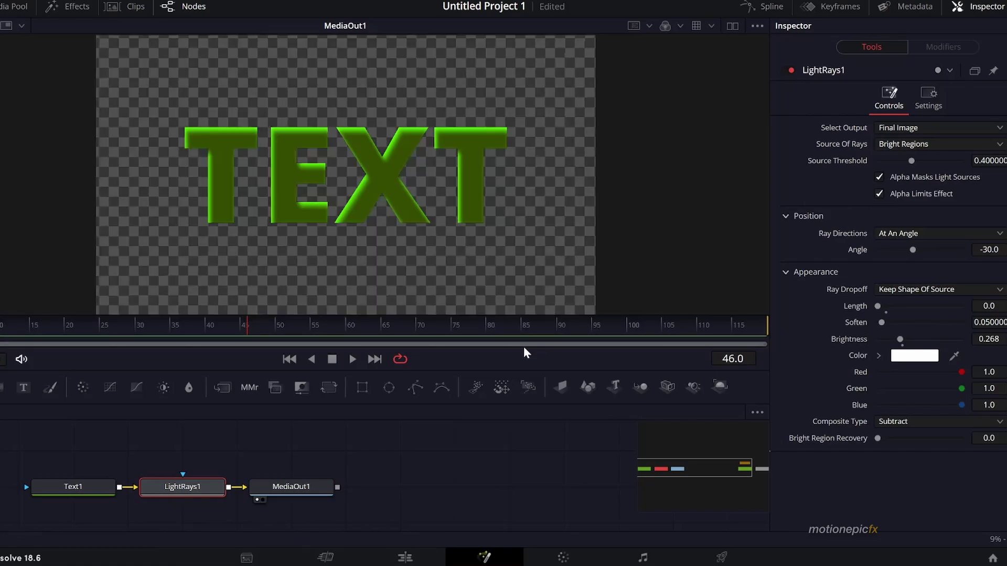
{"action": "left_click", "coordinate": [425, 556]}
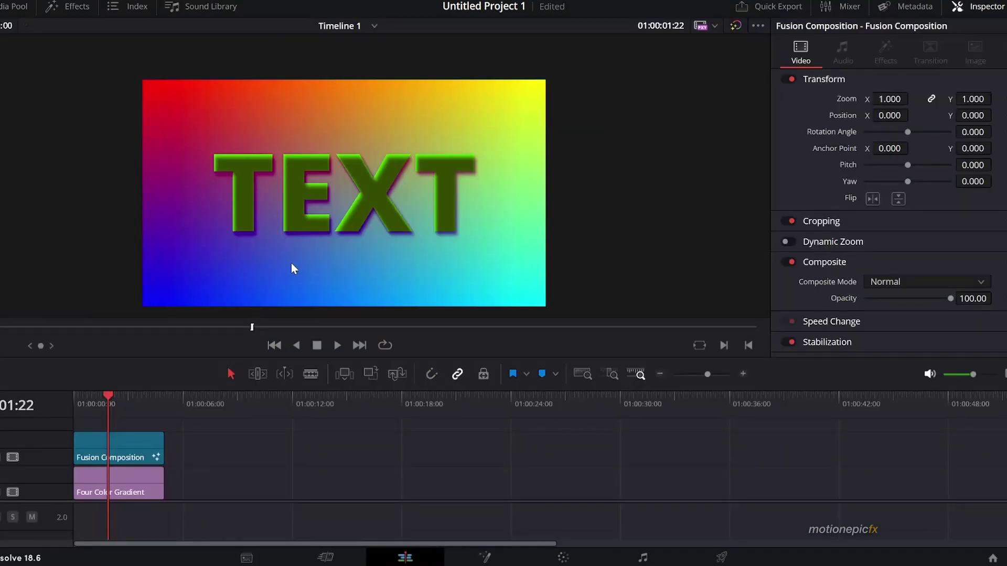
Wire Text1 into LightRays1's mask input and check the masked TEXT on the Edit page.
{"action": "left_click", "coordinate": [484, 557]}
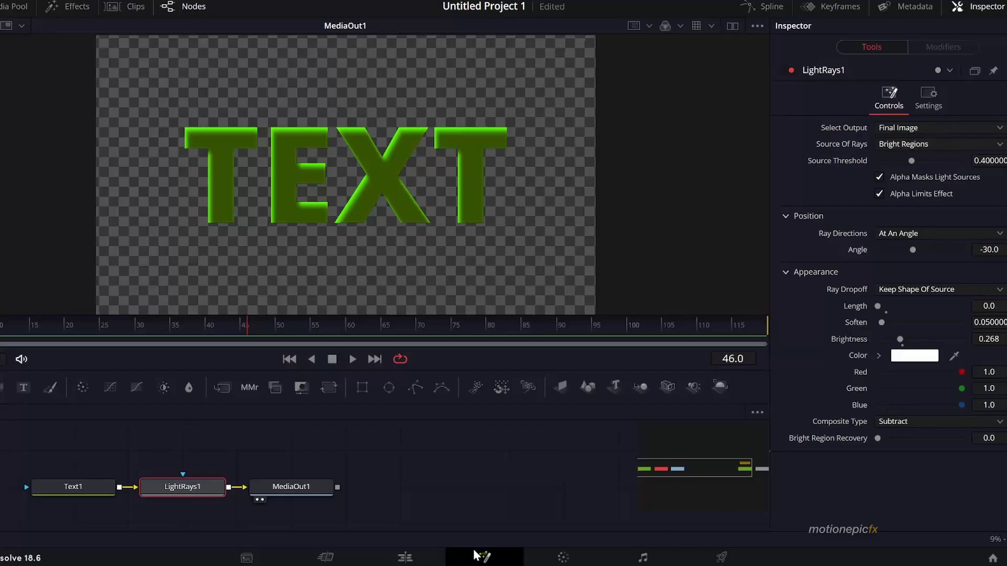
{"action": "left_click_drag", "start_coordinate": [119, 492], "coordinate": [149, 449]}
{"action": "left_click_drag", "start_coordinate": [184, 479], "coordinate": [183, 487]}
{"action": "left_click", "coordinate": [404, 557]}
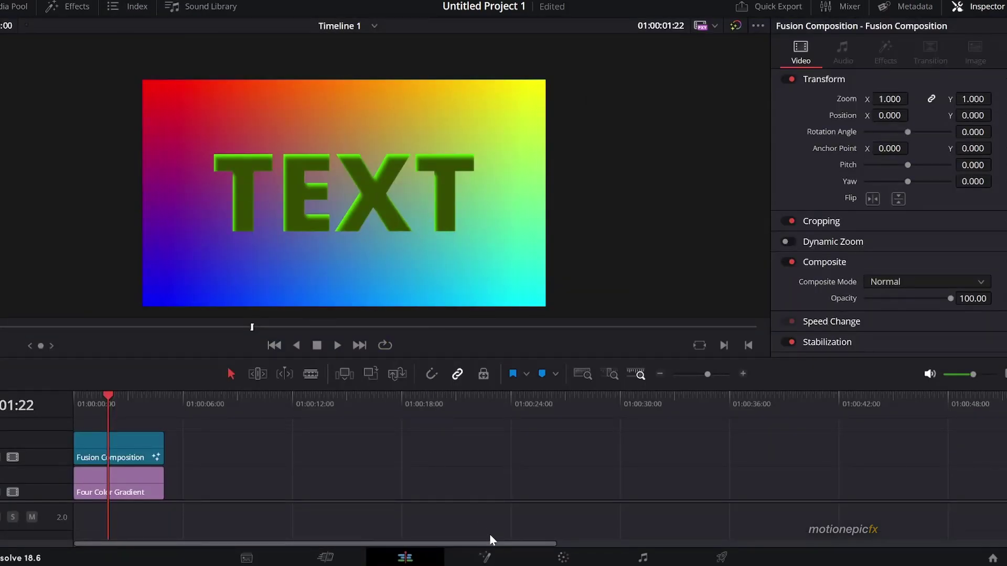
Change Text1's colour to the pink basic colour (#ff557f).
{"action": "left_click", "coordinate": [486, 557]}
{"action": "left_click", "coordinate": [91, 502]}
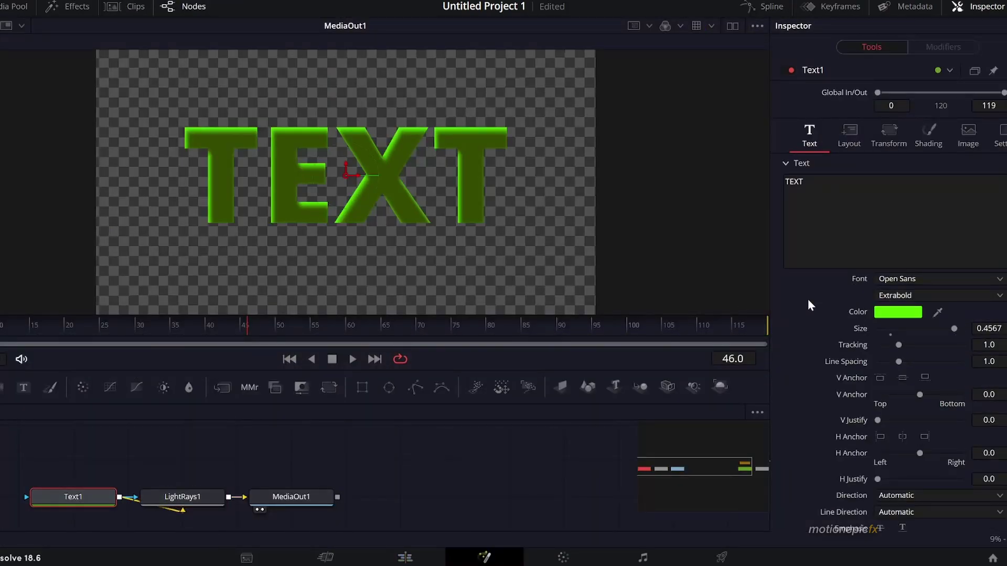
{"action": "left_click", "coordinate": [898, 312]}
{"action": "left_click", "coordinate": [378, 233]}
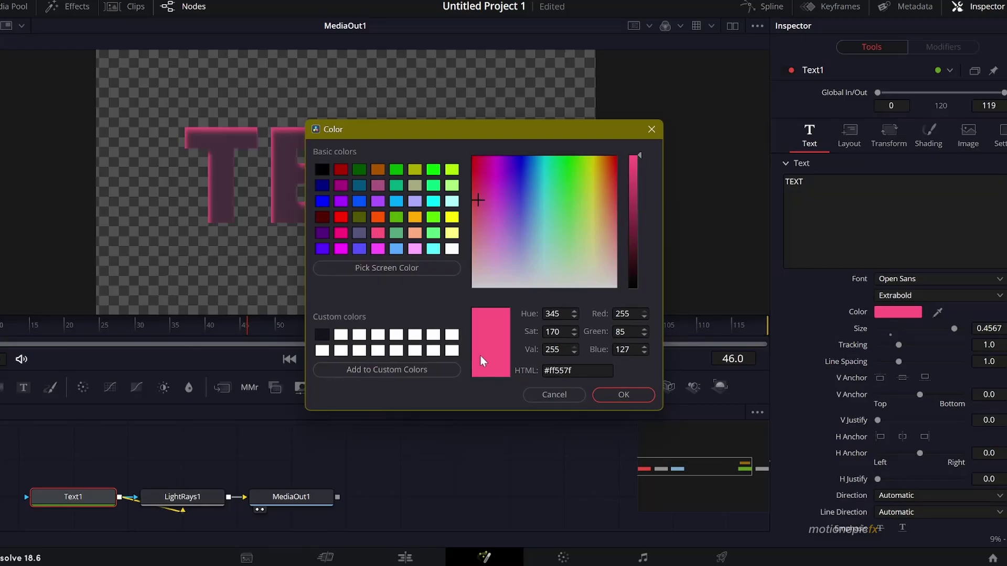
{"action": "left_click", "coordinate": [624, 395]}
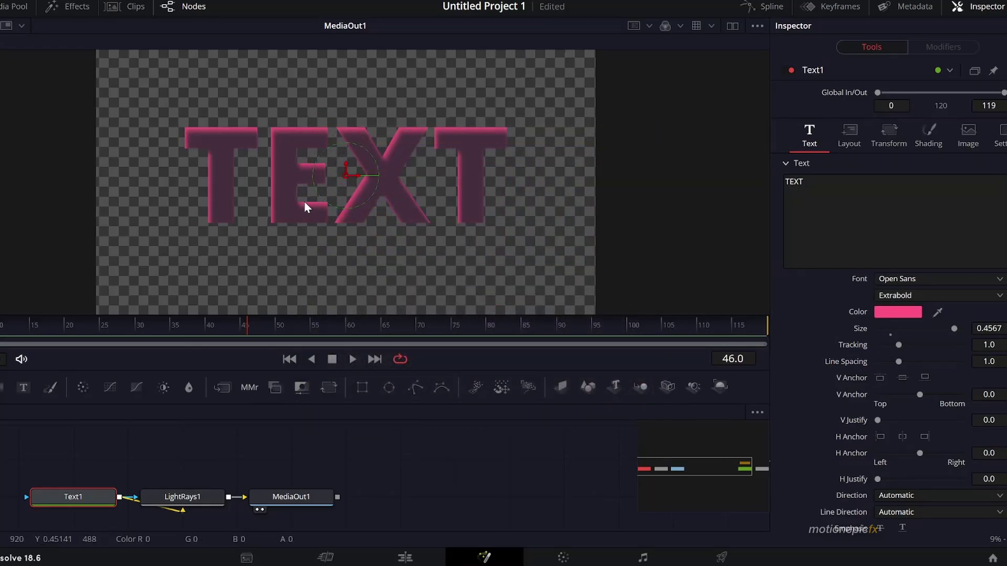
{"action": "left_click", "coordinate": [204, 501]}
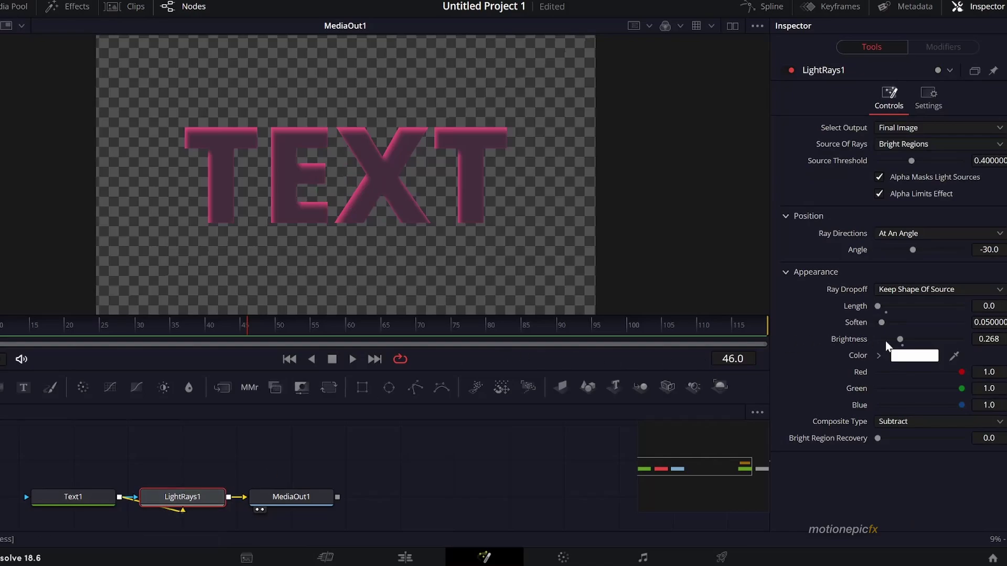
Set LightRays1 to Brightness 0.205, Length 0.047 and Angle 31.0 for a subtler pink TEXT bevel.
{"action": "left_click_drag", "start_coordinate": [901, 340], "coordinate": [896, 339]}
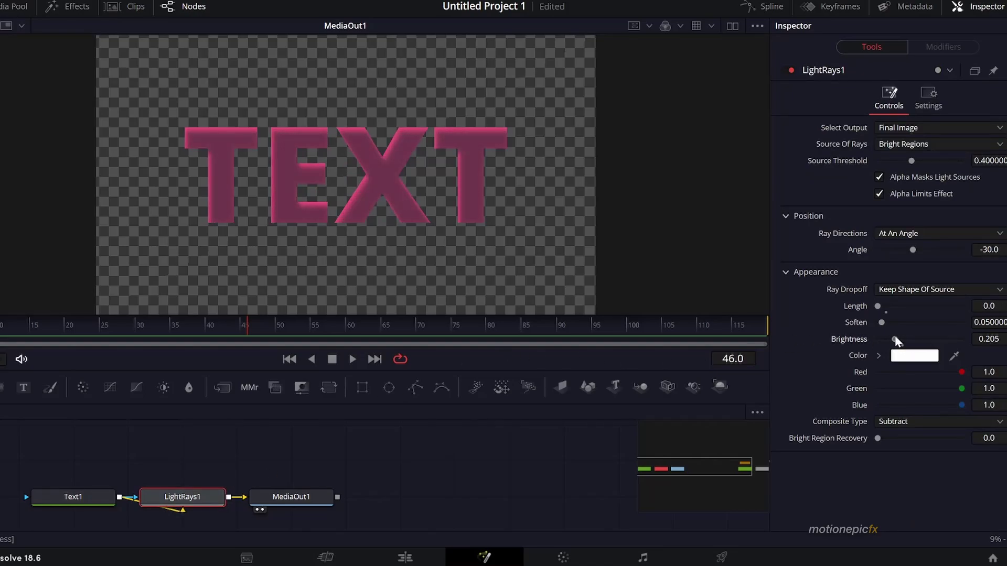
{"action": "left_click_drag", "start_coordinate": [877, 305], "coordinate": [882, 307]}
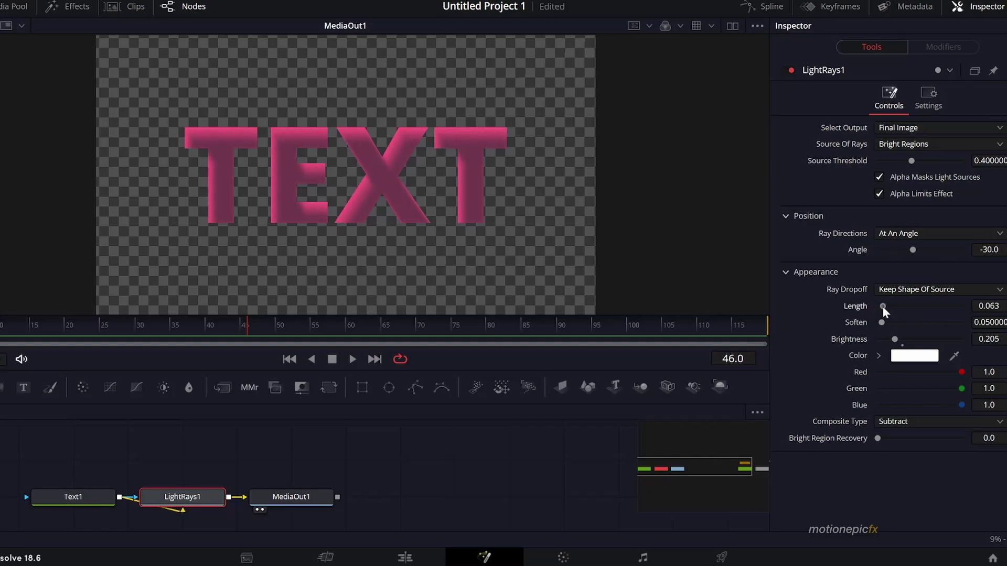
{"action": "mouse_move", "coordinate": [912, 251]}
{"action": "left_mouse_down"}
{"action": "mouse_move", "coordinate": [874, 255]}
{"action": "mouse_move", "coordinate": [926, 256]}
{"action": "left_mouse_up"}
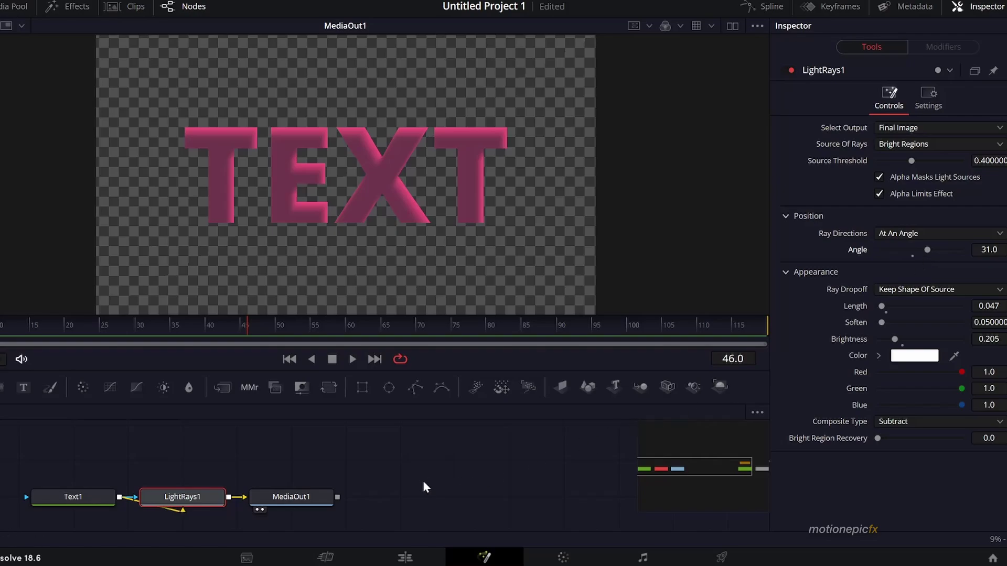
{"action": "left_click_drag", "start_coordinate": [368, 502], "coordinate": [403, 478]}
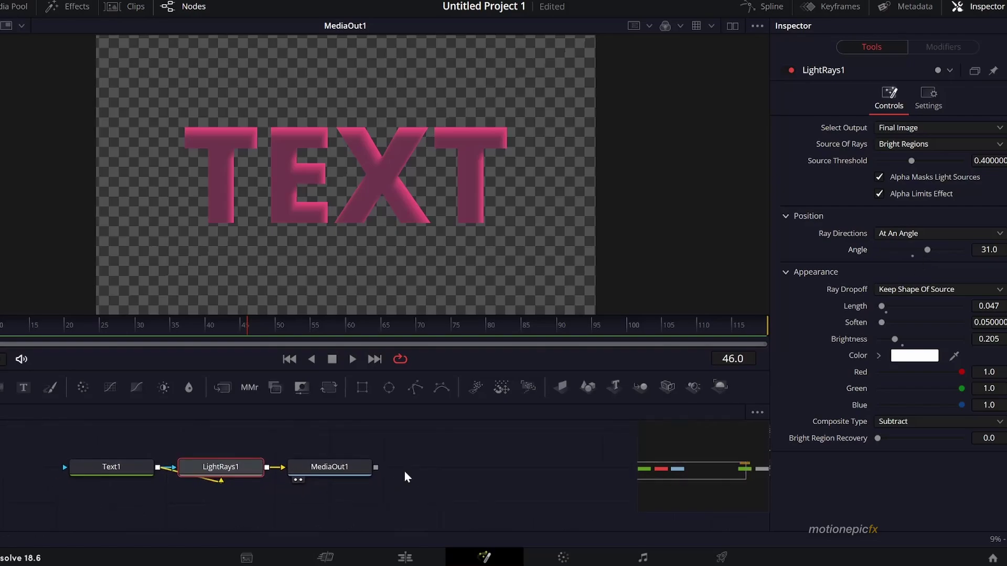